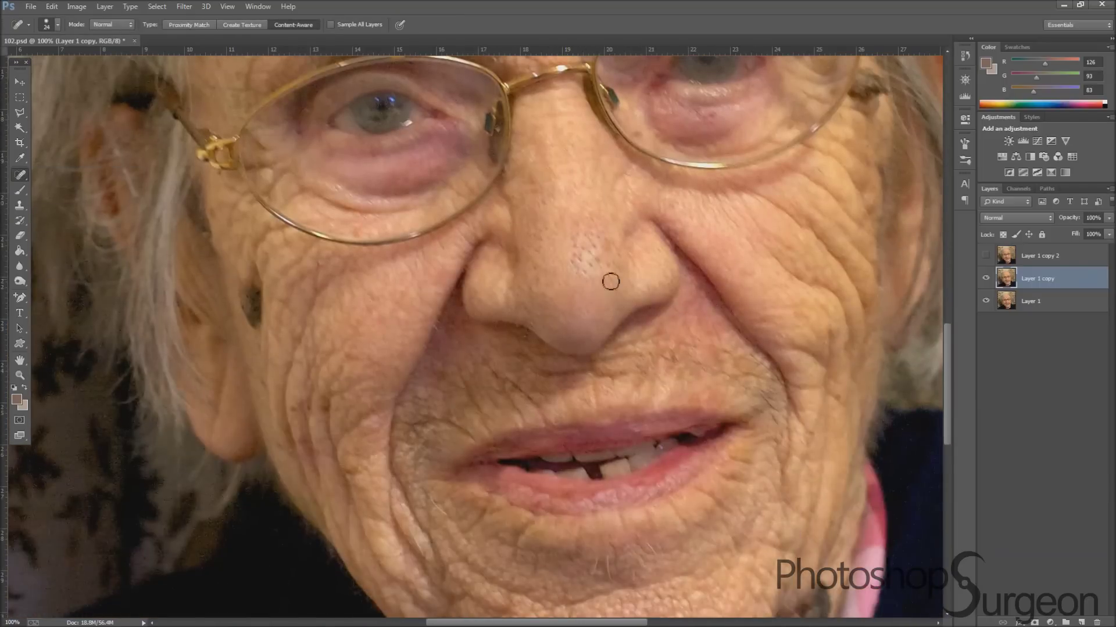
Zoom around the wrinkled face on Layer 1 copy and clear the finished patch selection
scroll(599, 257, "up", 5)
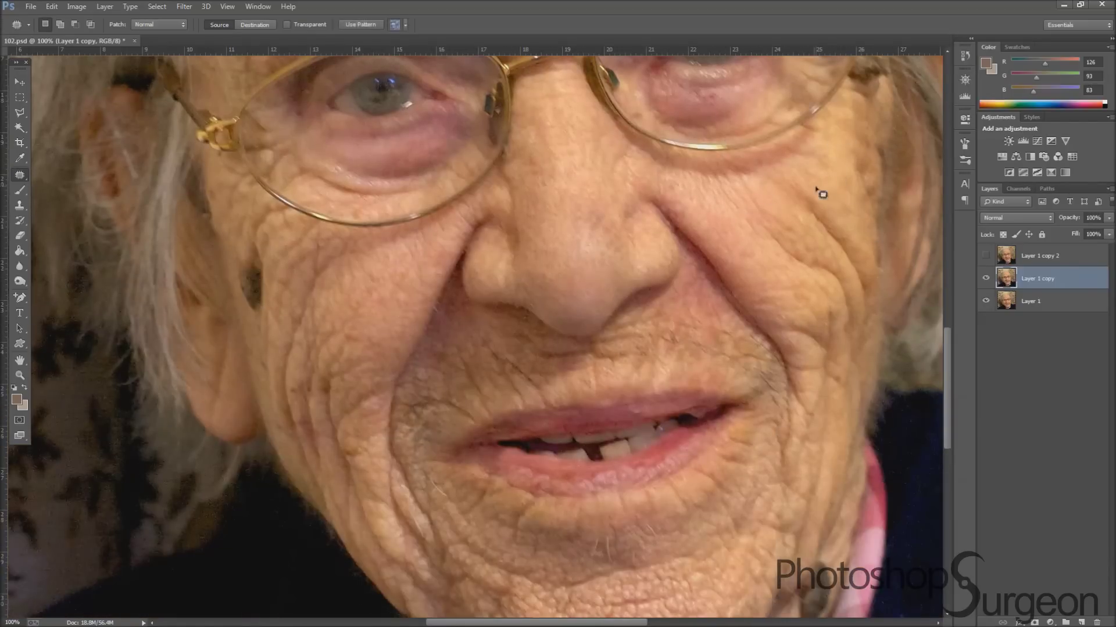
scroll(802, 194, "down", 2)
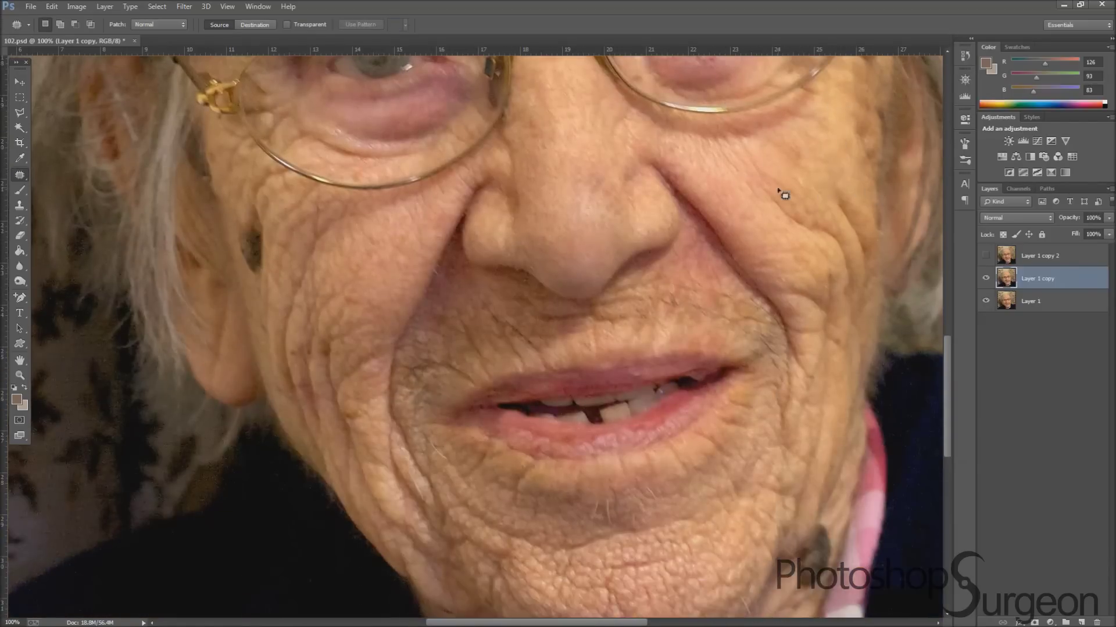
scroll(848, 207, "down", 3)
scroll(847, 250, "up", 4)
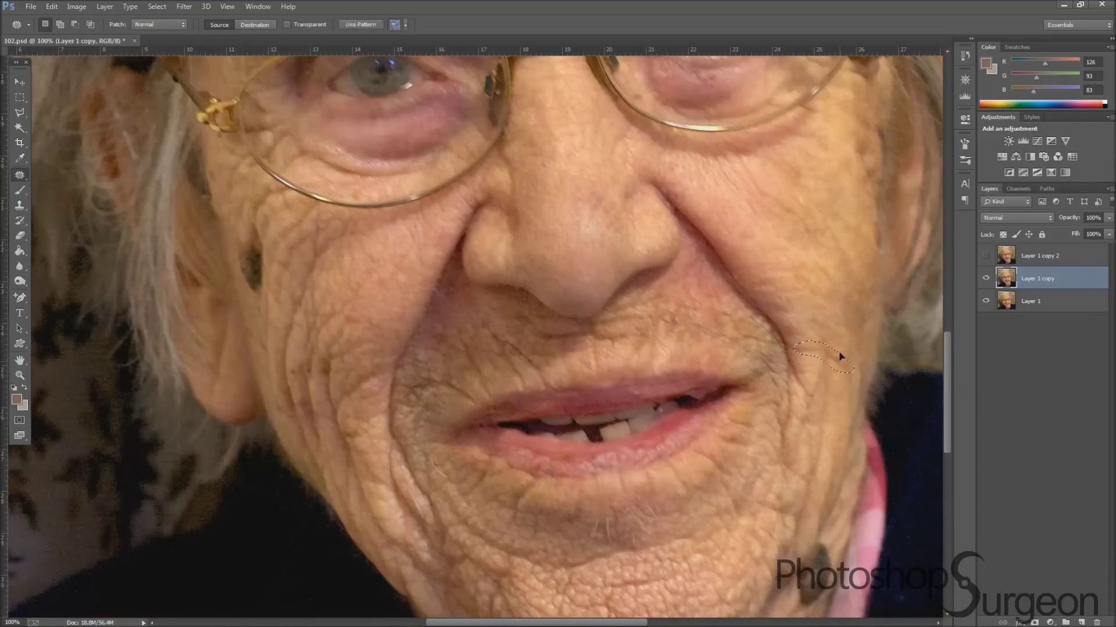
key("ctrl+d")
scroll(340, 289, "down", 1)
scroll(358, 233, "down", 2)
scroll(378, 237, "up", 2)
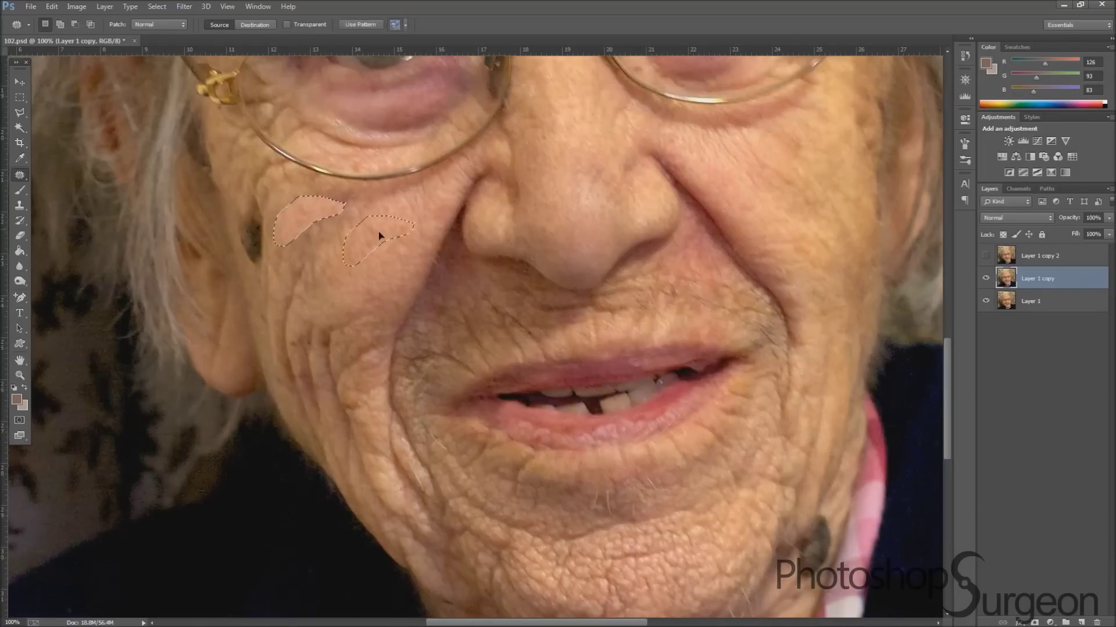
scroll(342, 366, "down", 3)
scroll(328, 244, "down", 2)
scroll(273, 279, "up", 4)
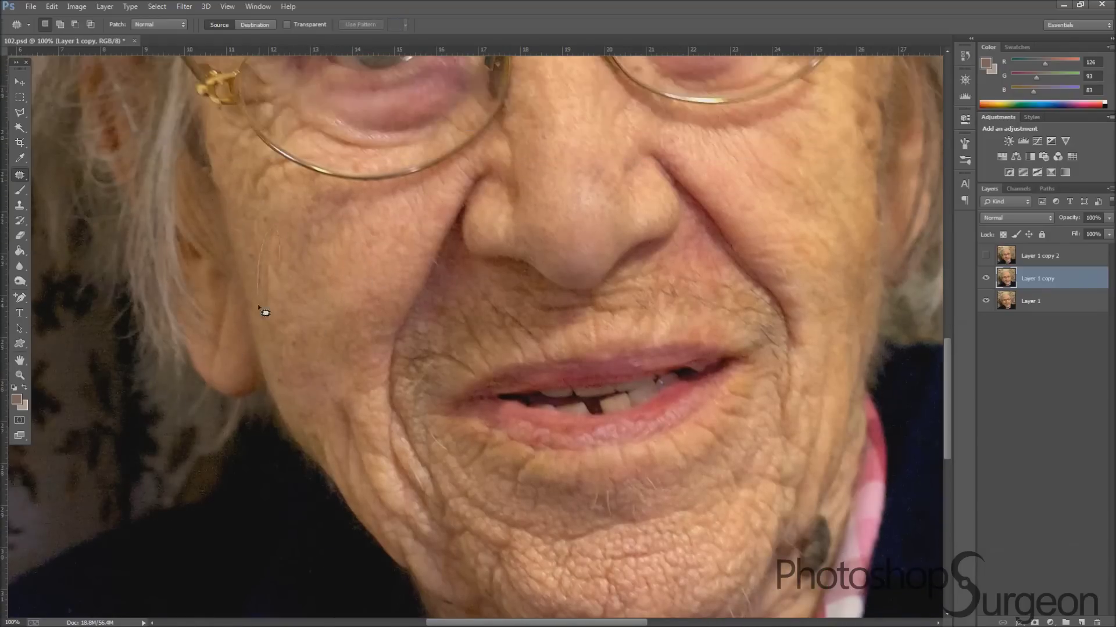
scroll(360, 383, "down", 1)
scroll(353, 391, "down", 2)
scroll(510, 423, "up", 5)
scroll(523, 427, "down", 1)
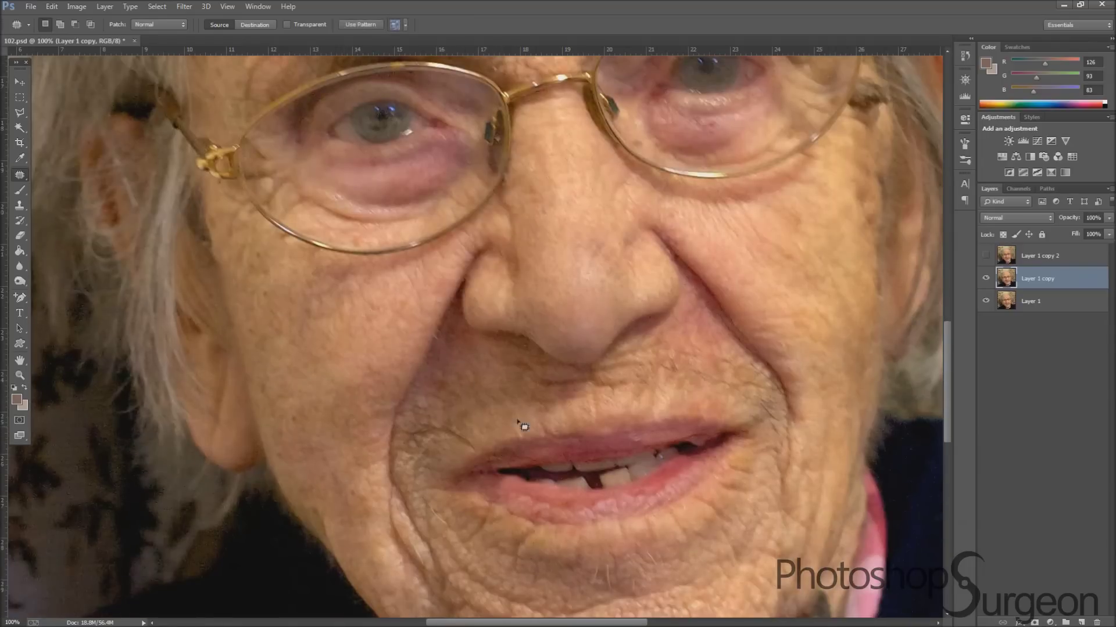
scroll(460, 424, "down", 2)
Patch three more wrinkled areas on the cheeks and chin onto smoother nearby skin
left_click_drag(589, 325, 599, 366)
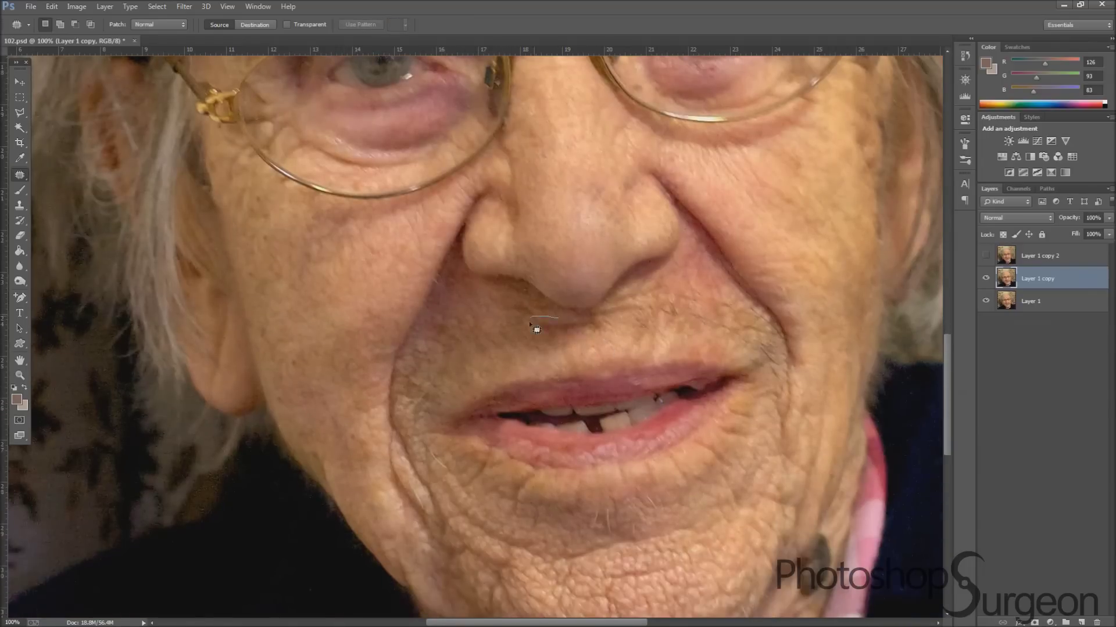
scroll(545, 219, "down", 3)
scroll(744, 219, "up", 2)
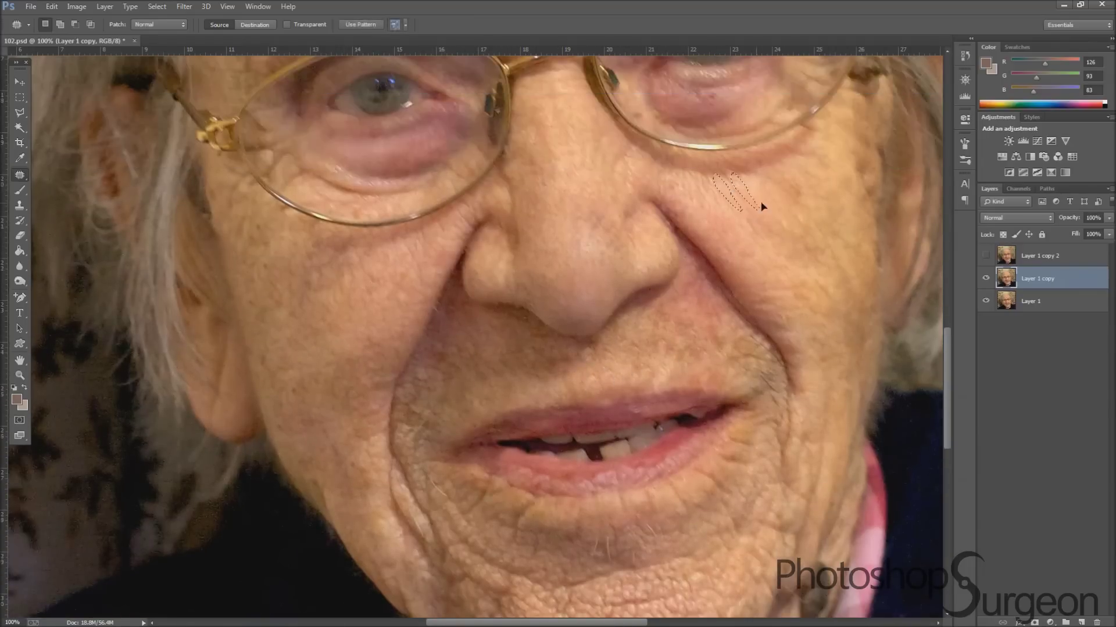
scroll(809, 323, "down", 3)
scroll(809, 324, "down", 1)
left_click_drag(752, 225, 782, 263)
scroll(774, 296, "down", 2)
left_click_drag(487, 284, 465, 321)
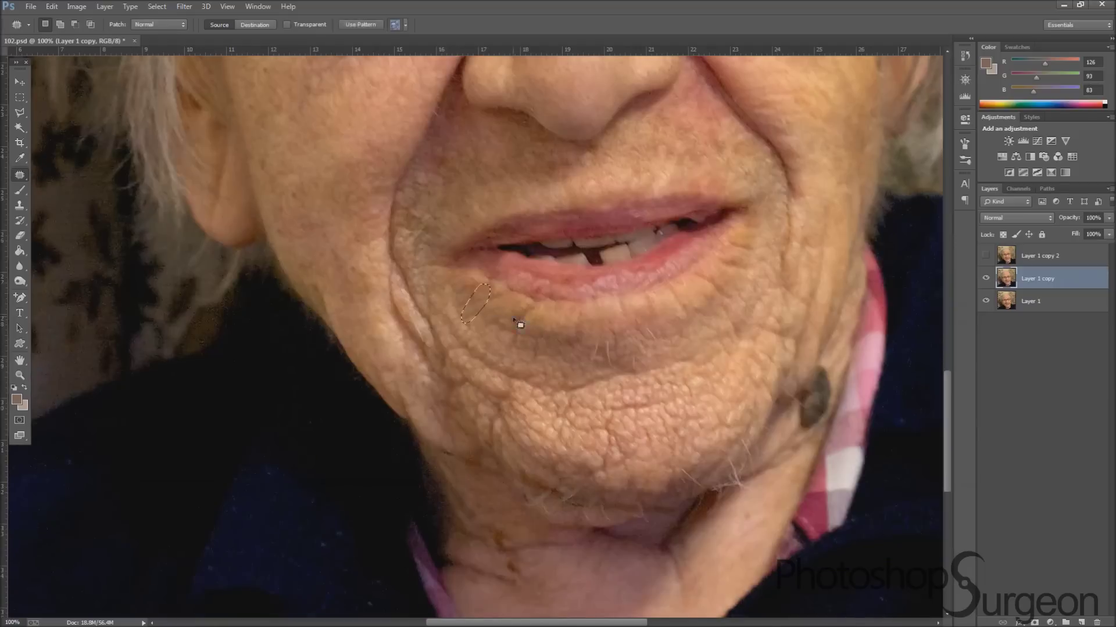
scroll(621, 349, "down", 1)
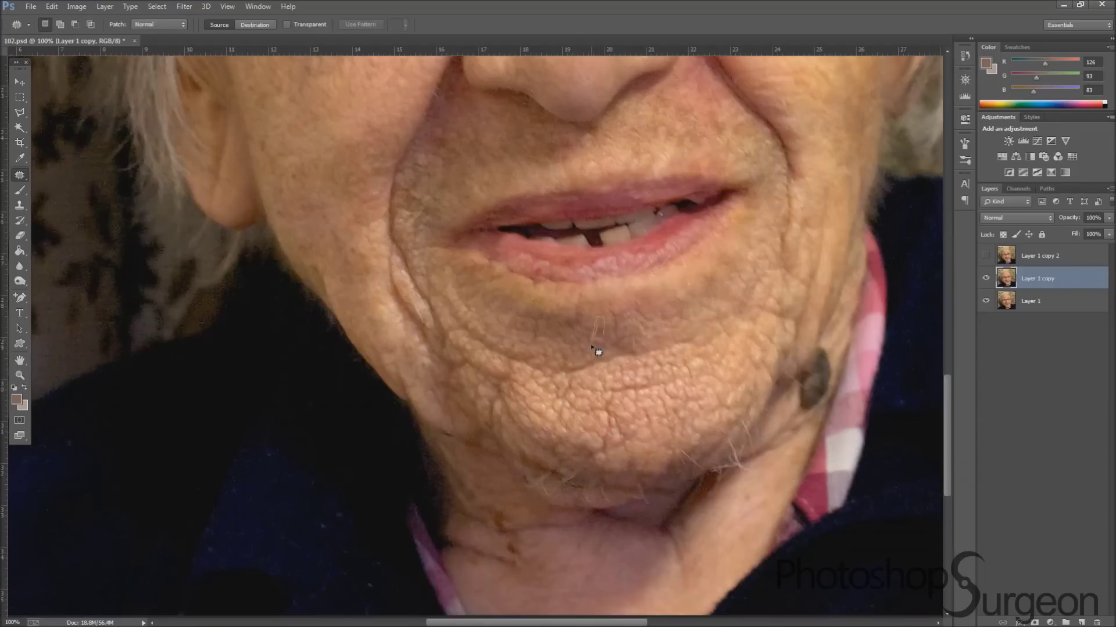
scroll(451, 269, "down", 1)
scroll(553, 330, "down", 1)
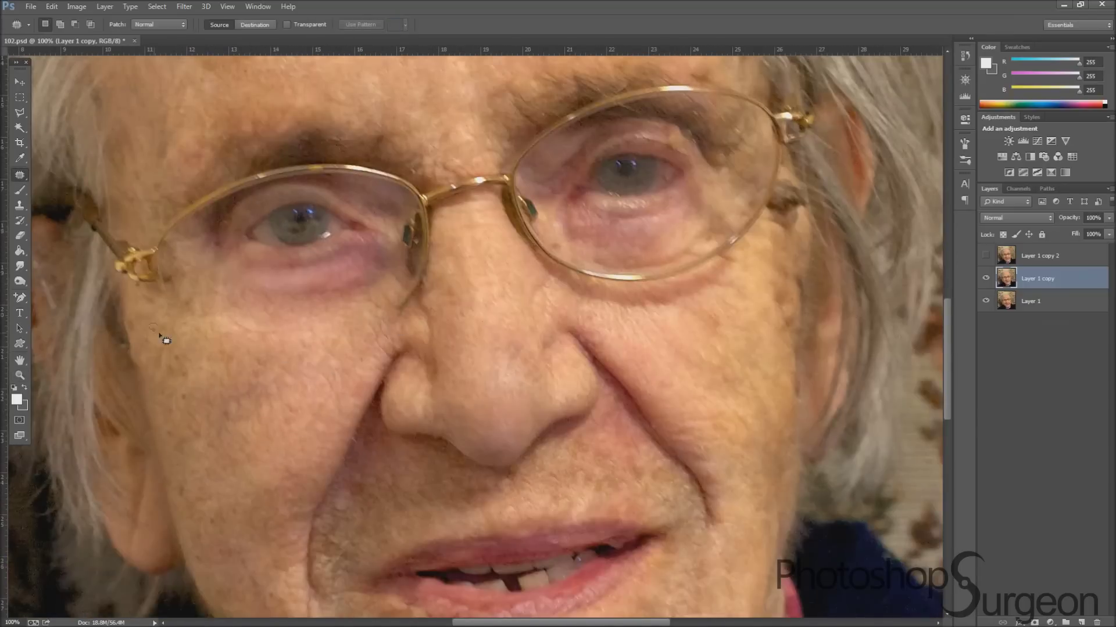
Patch the wrinkles below the right eye and soften the face with the Oil Paint filter
left_click_drag(616, 266, 606, 312)
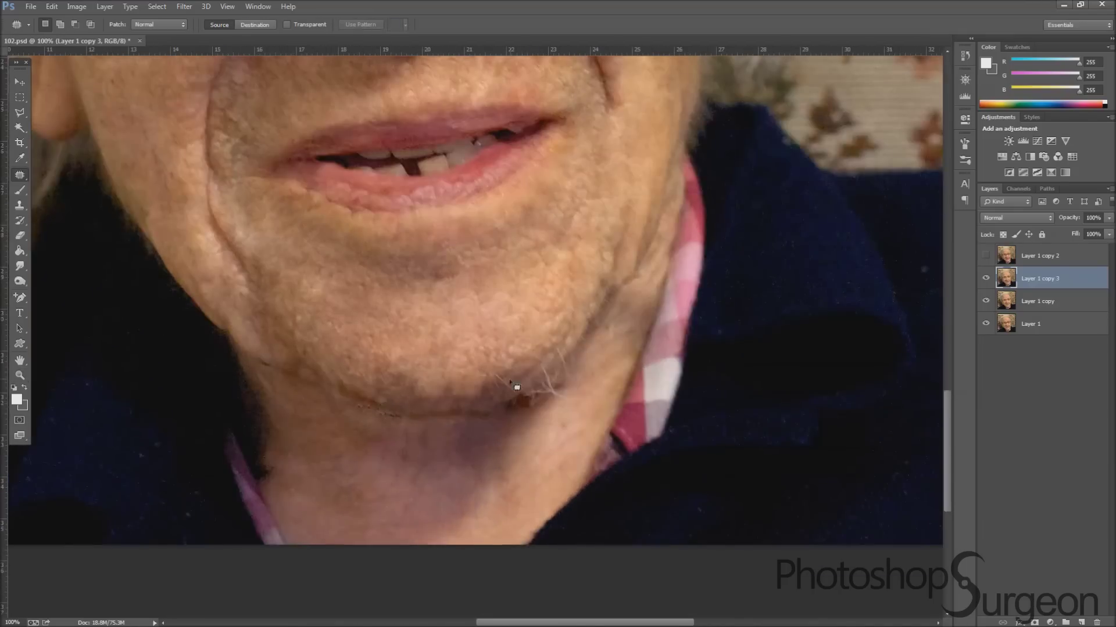
key("ctrl+minus")
key("shift+ctrl+x")
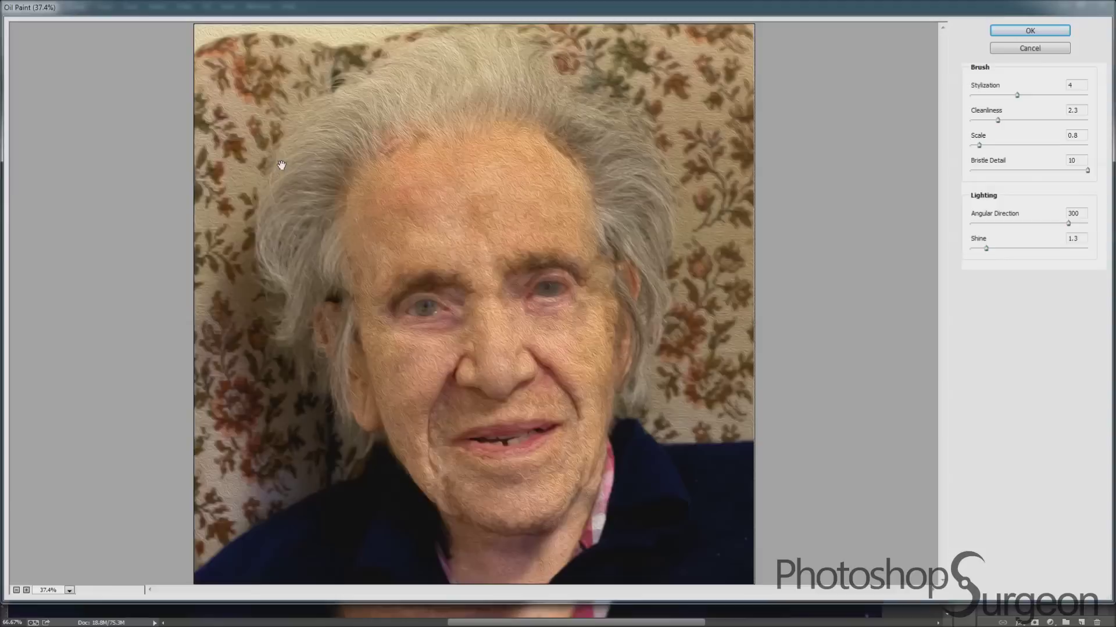
left_click(986, 46)
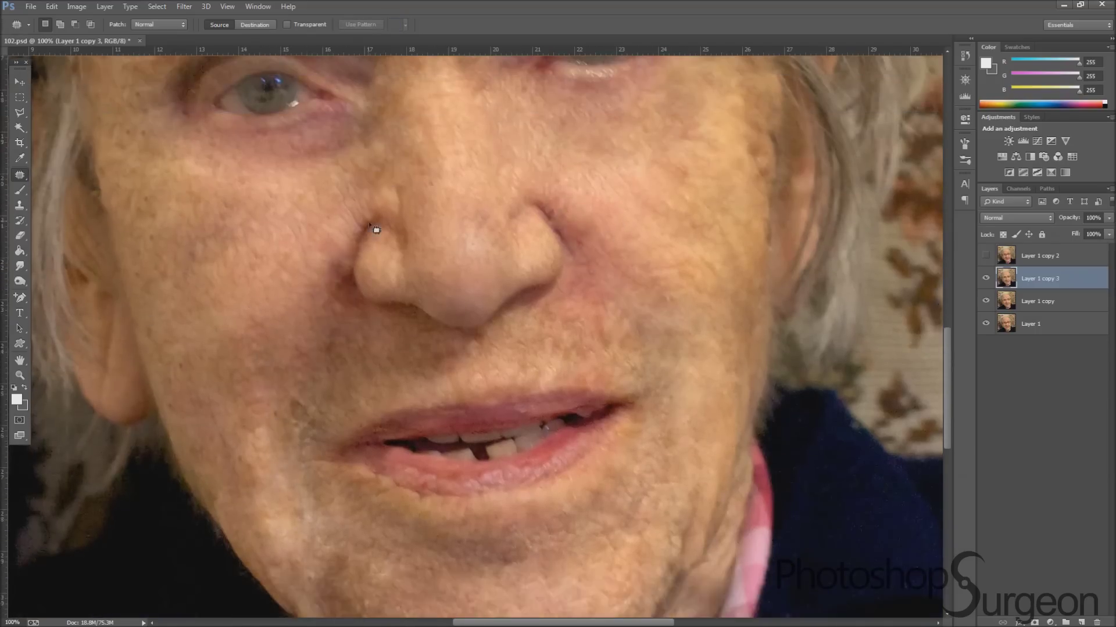
Open the Liquify filter from the Filter menu to warp the mouth area
left_click(184, 7)
left_click(220, 98)
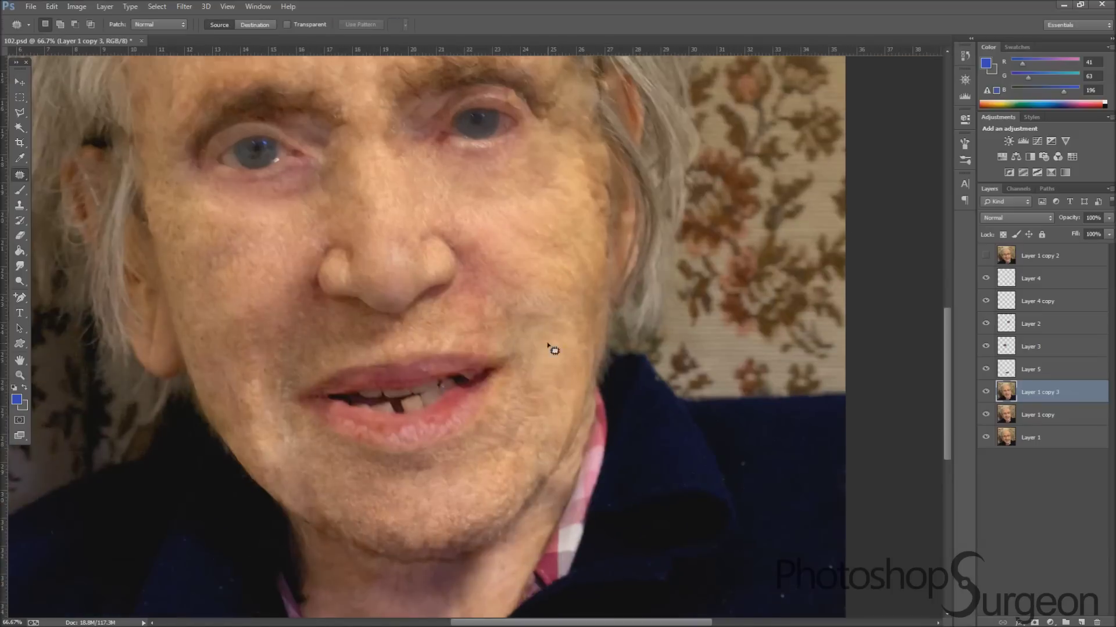
Zoom out to view the whole photo with the blonde wig in place
key("ctrl+minus")
key("ctrl+minus")
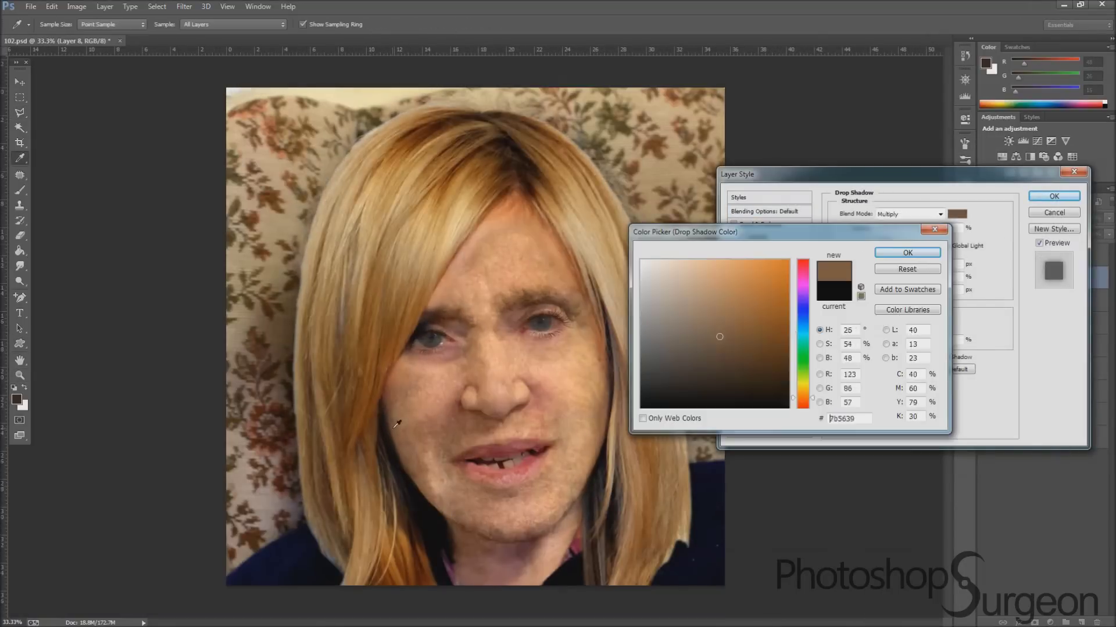
Confirm the wig's shadow colour and enable Inner Shadow in its Layer Style
left_click(907, 252)
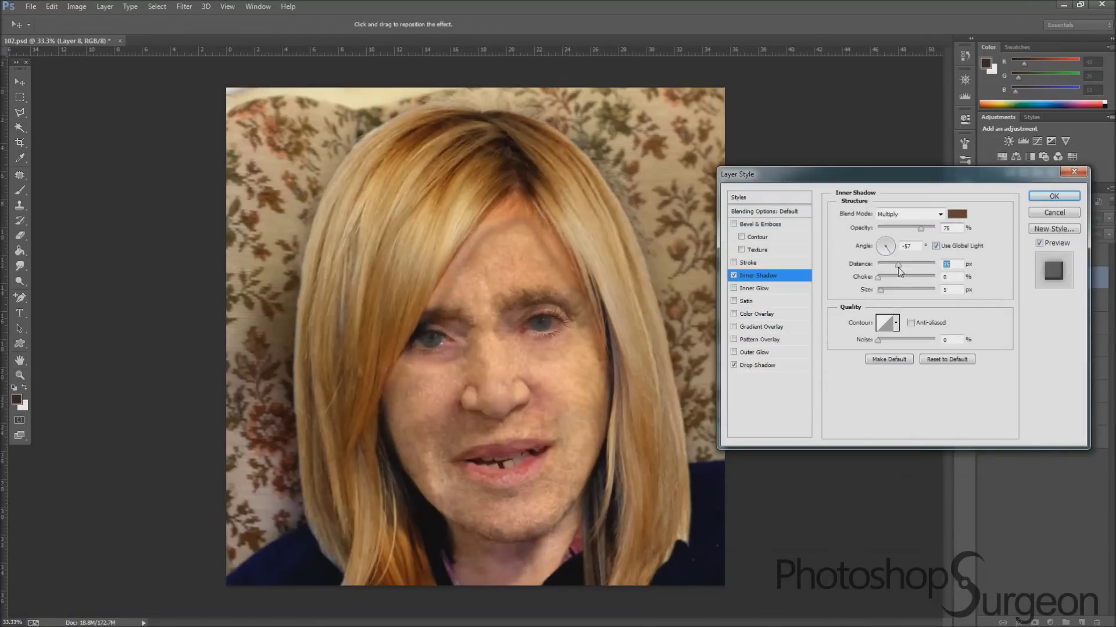
left_click(733, 276)
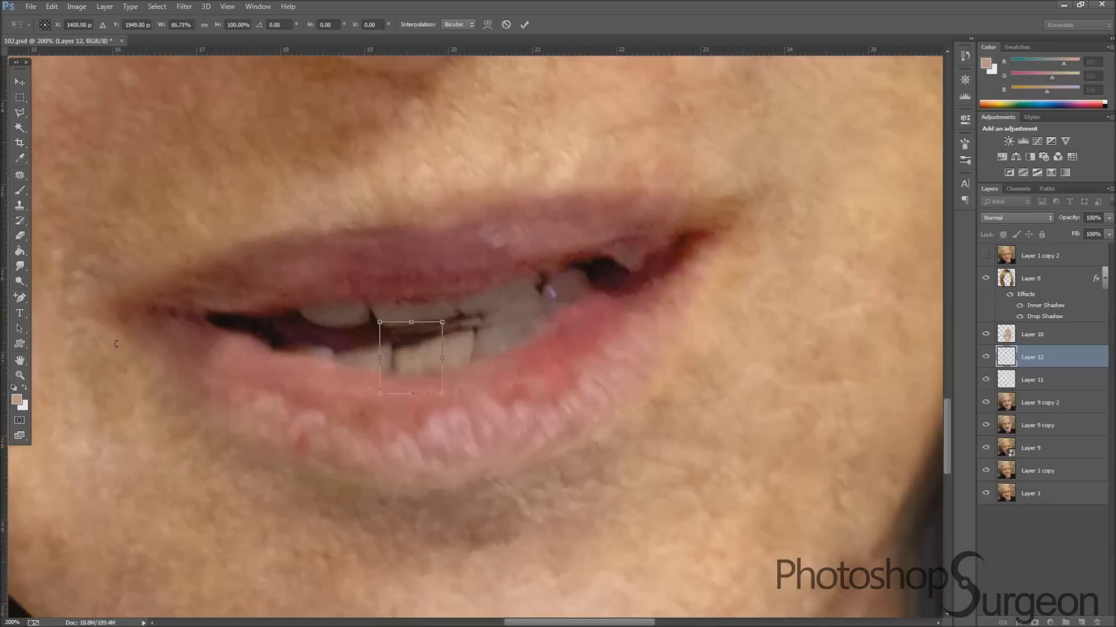
Select the layer beneath to continue painting over the tooth gap
left_click(1033, 380)
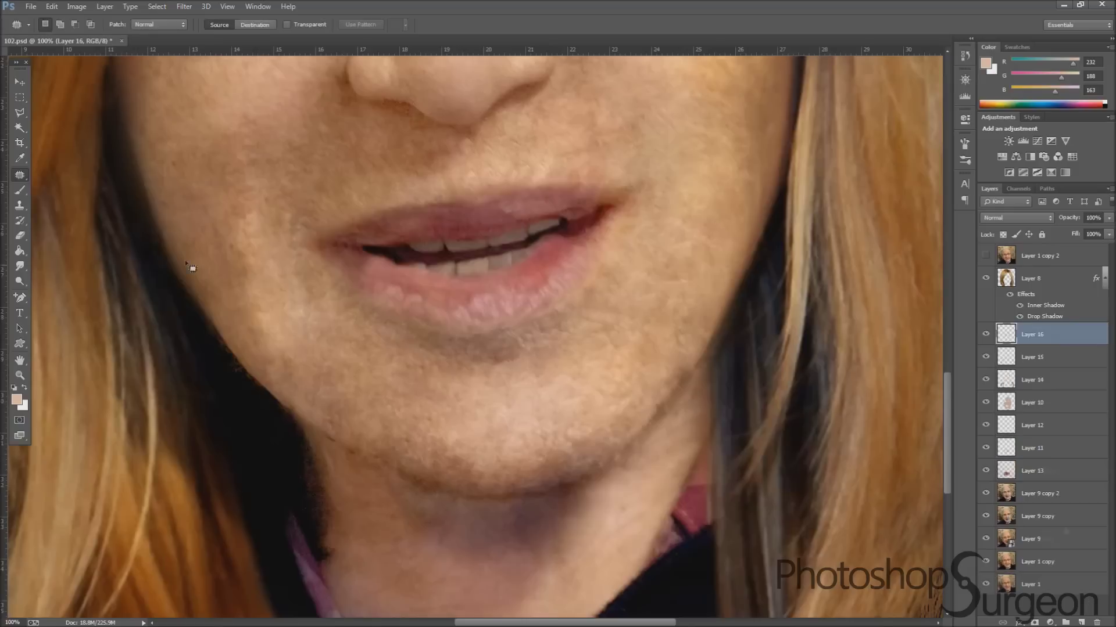
Set the paint layer's blend mode to Hue and hide the eye-lightening layer to compare
left_click(1027, 493)
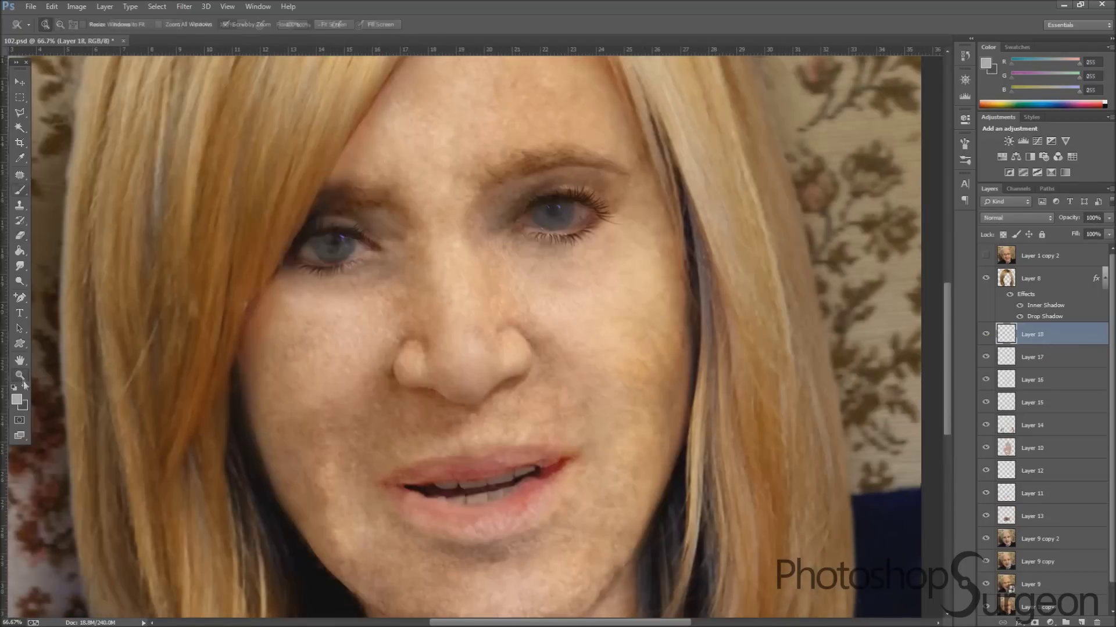
left_click(986, 335)
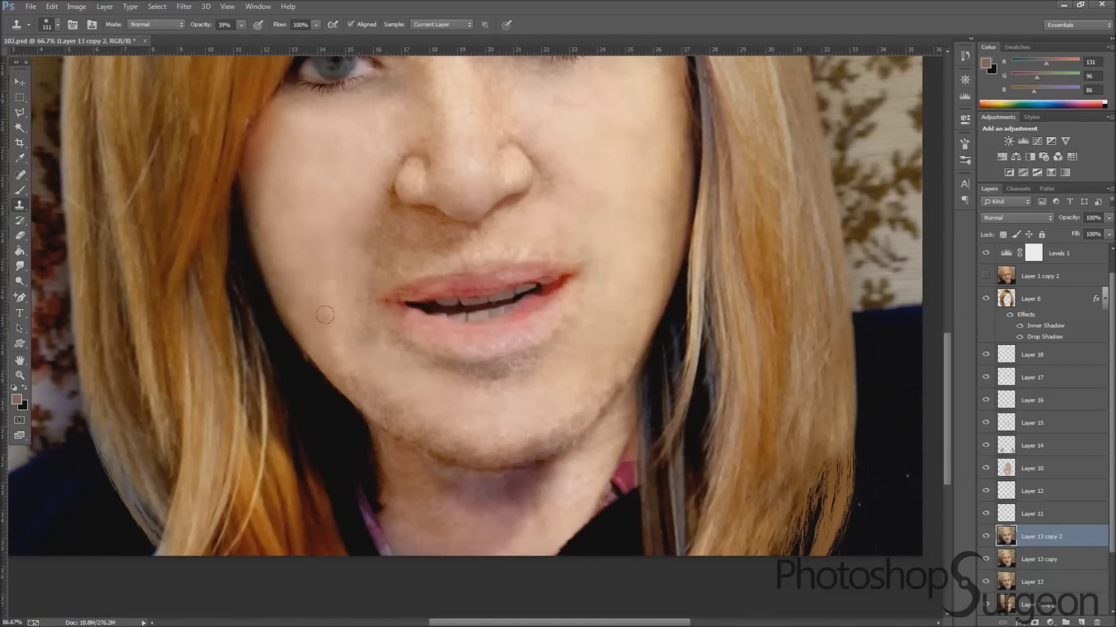
Zoom out to the full image, pick the Clone Stamp, and hide the pink lip paint to compare
scroll(401, 360, "up", 5)
key("ctrl+minus")
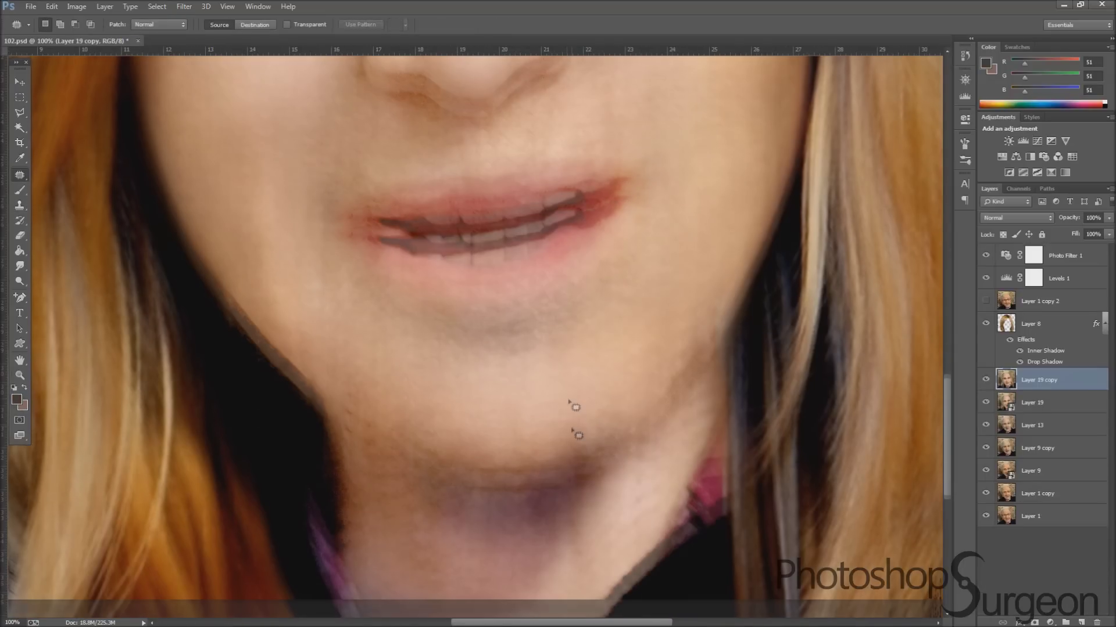
key("s")
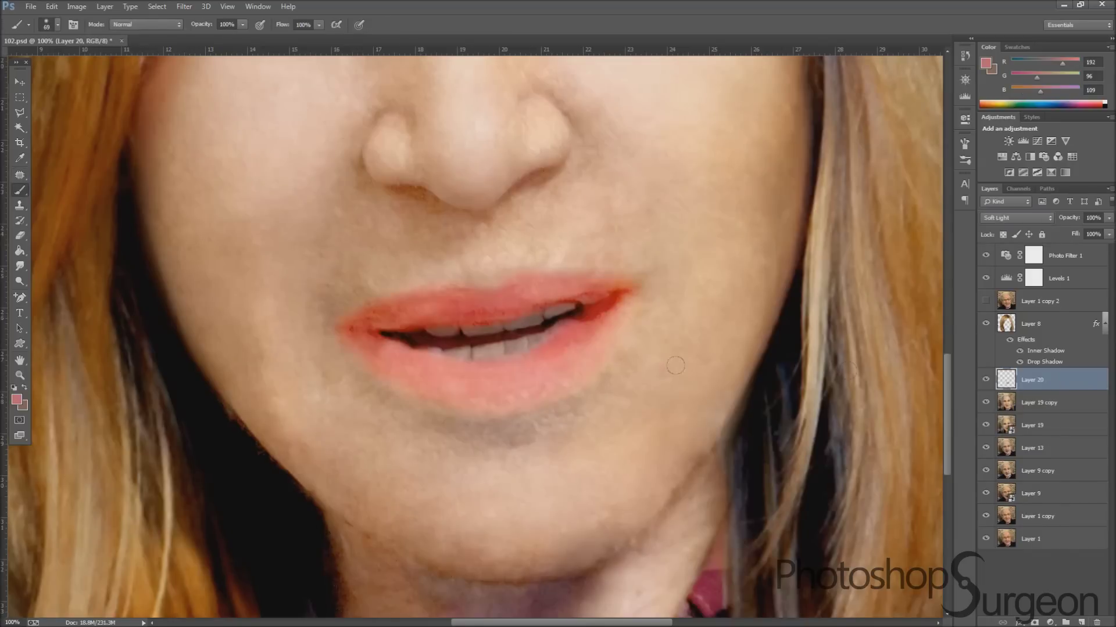
left_click(986, 381)
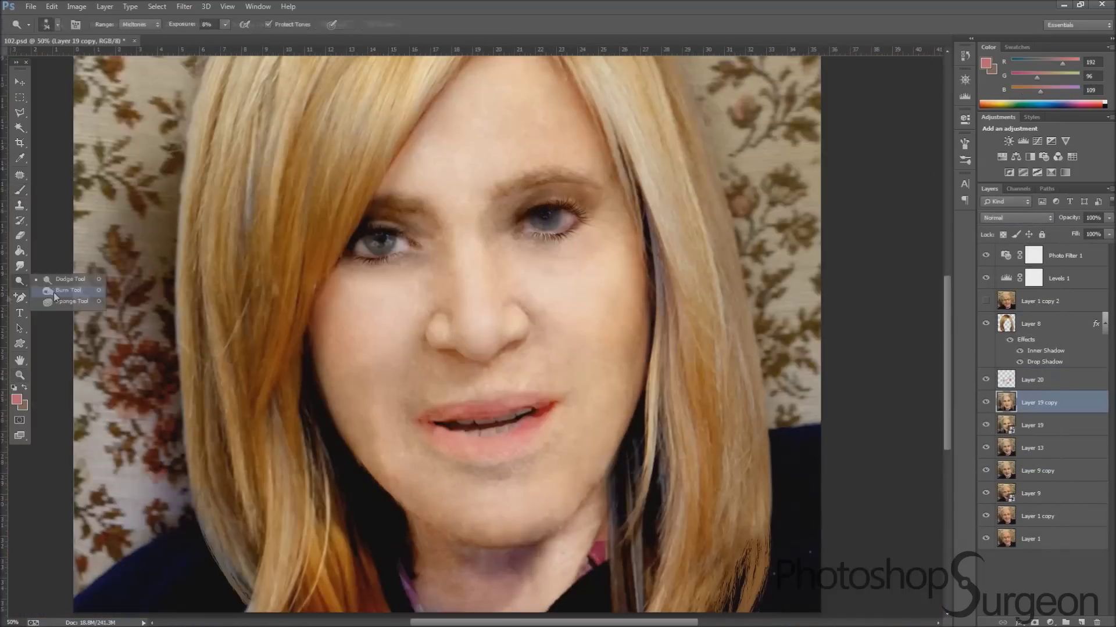
Open the Liquify filter on the face to work on the chin and lips
key("ctrl+shift+x")
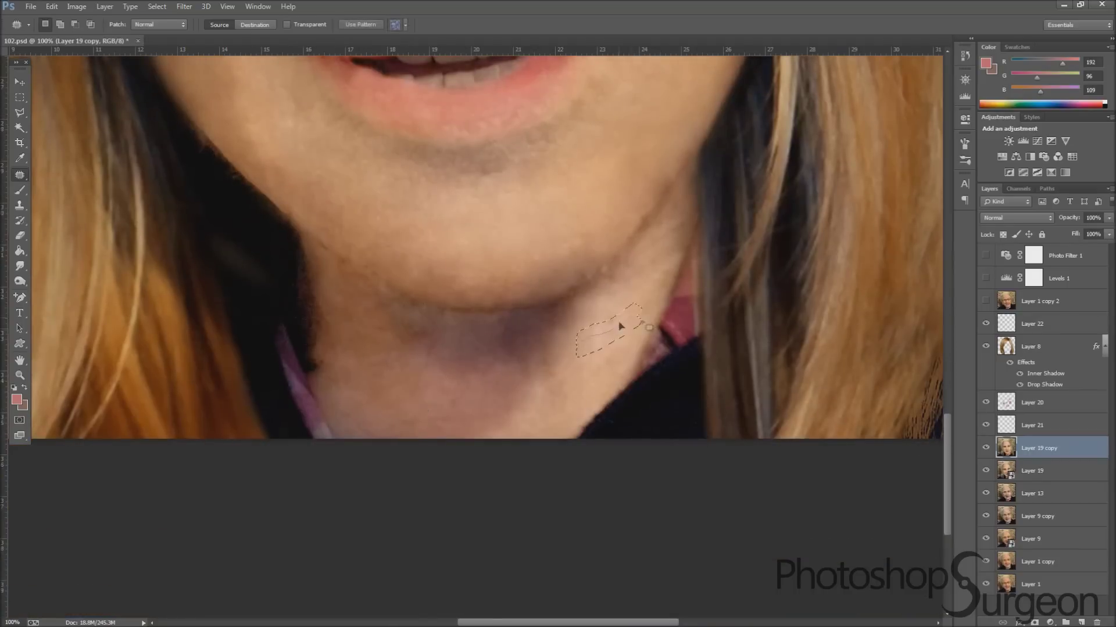
scroll(406, 325, "up", 5)
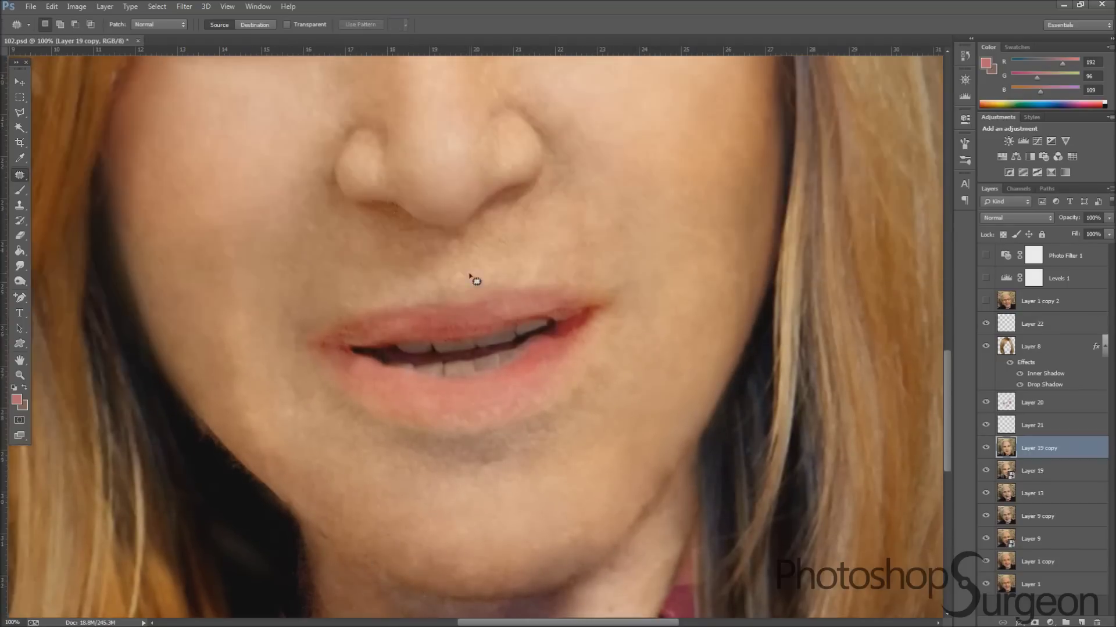
scroll(349, 261, "up", 1)
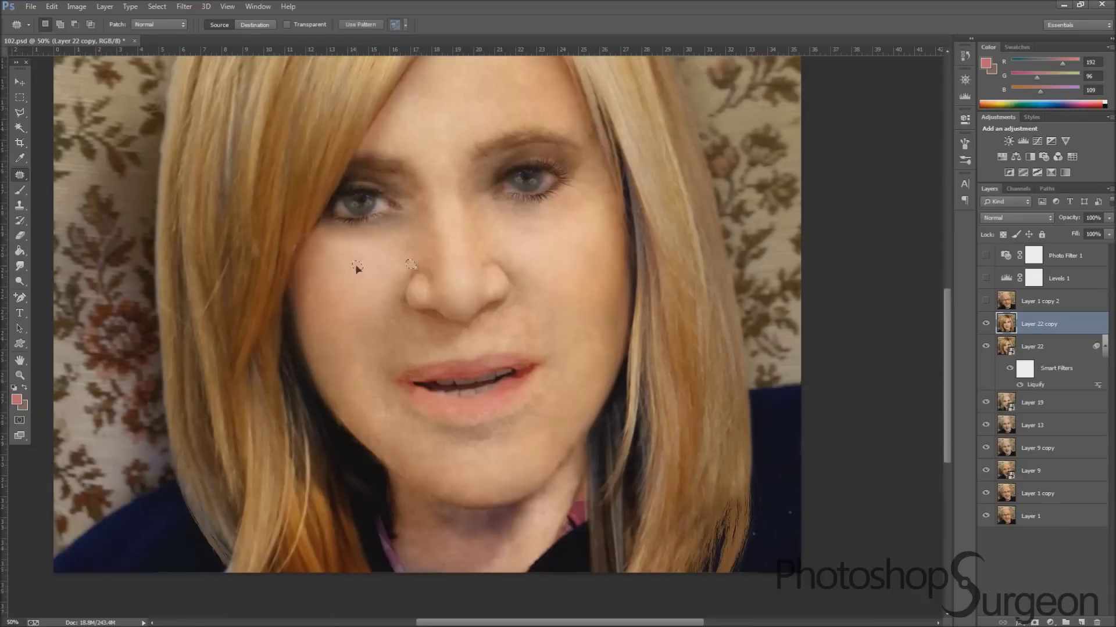
Reshape the lips in Liquify, apply it, and compare against the original portrait
key("ctrl+shift+x")
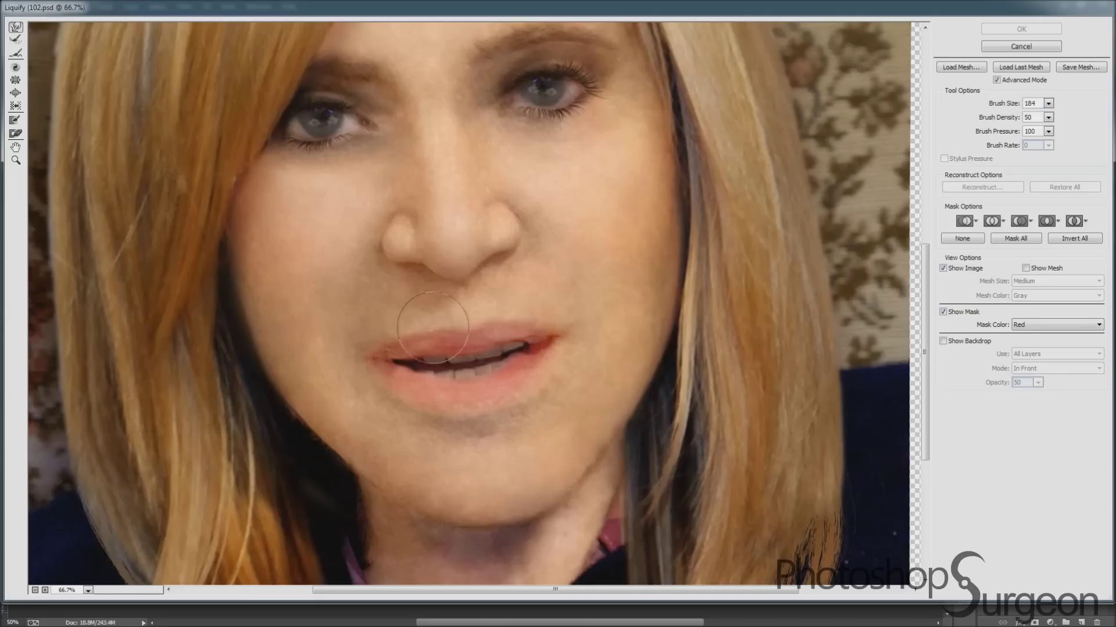
left_click(1037, 30)
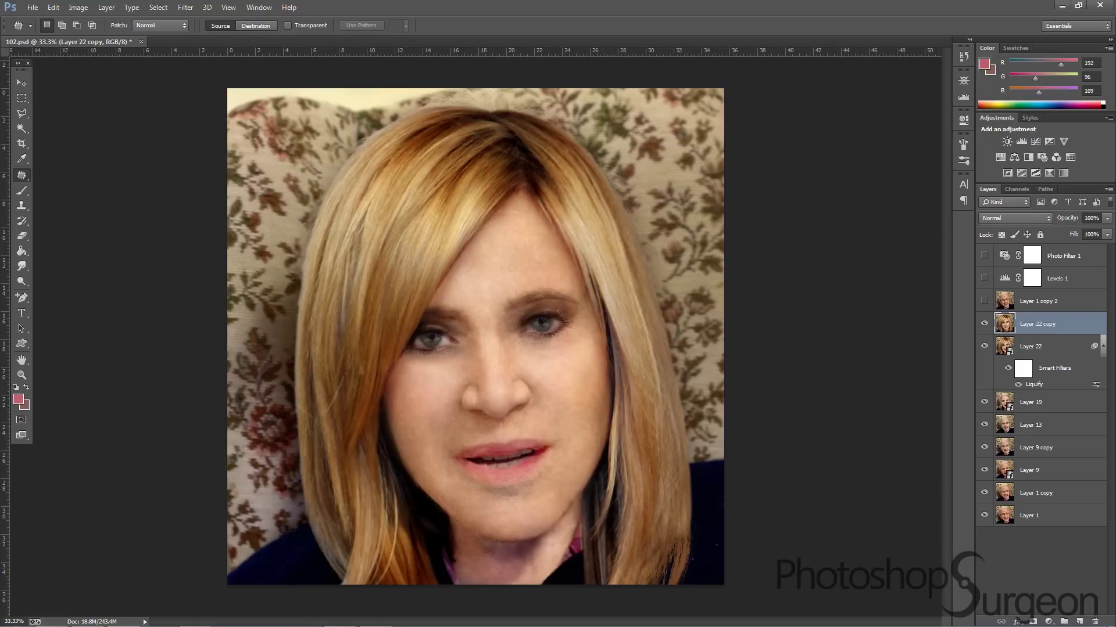
left_click(984, 301)
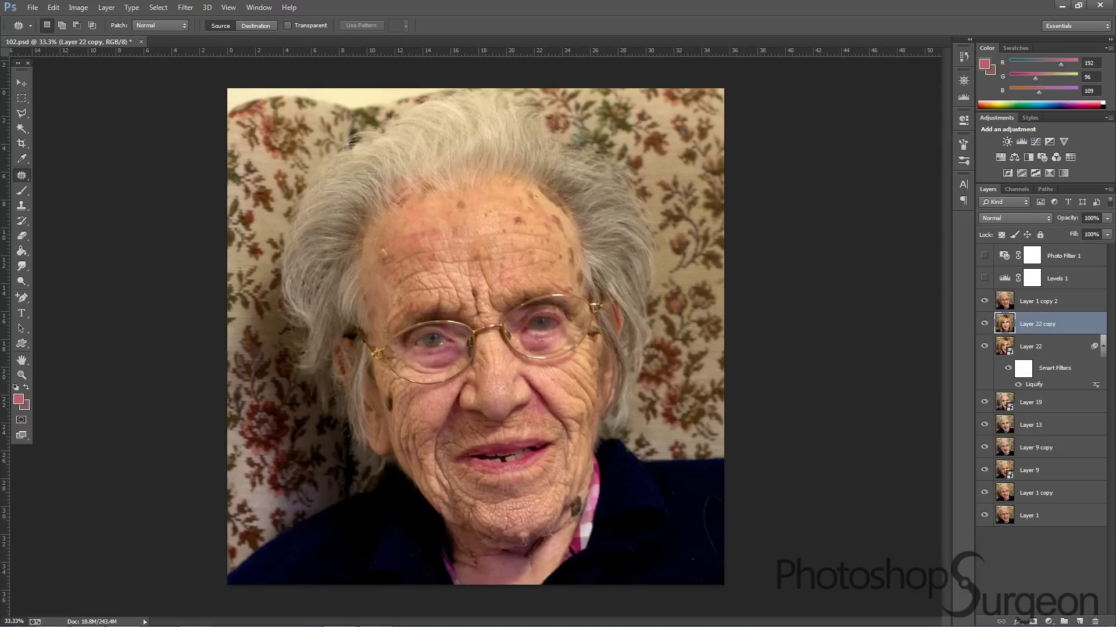
left_click(984, 301)
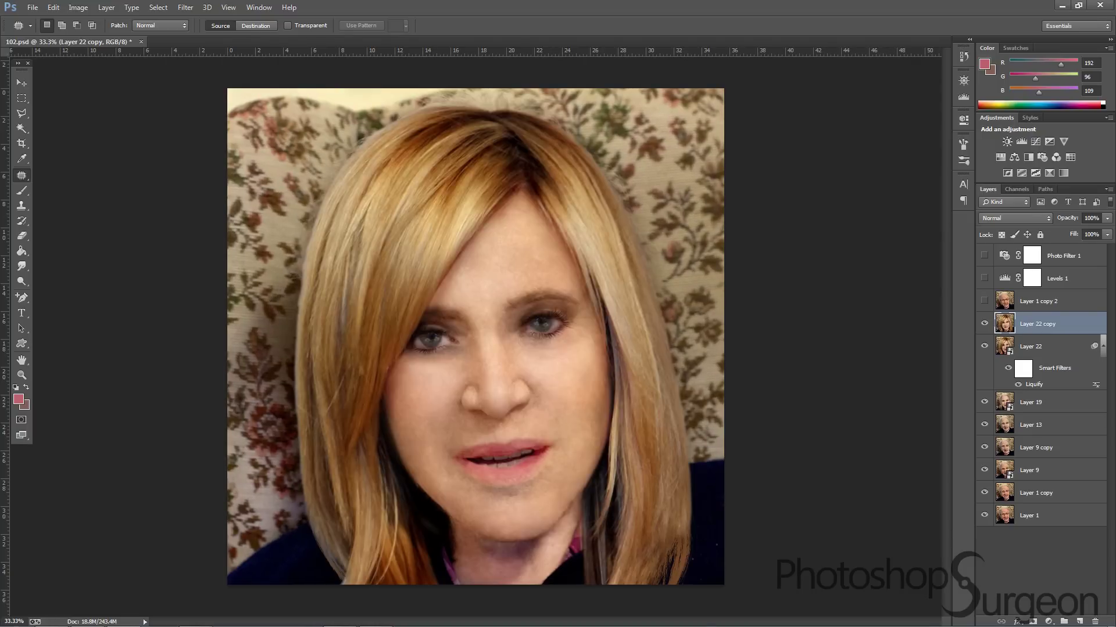